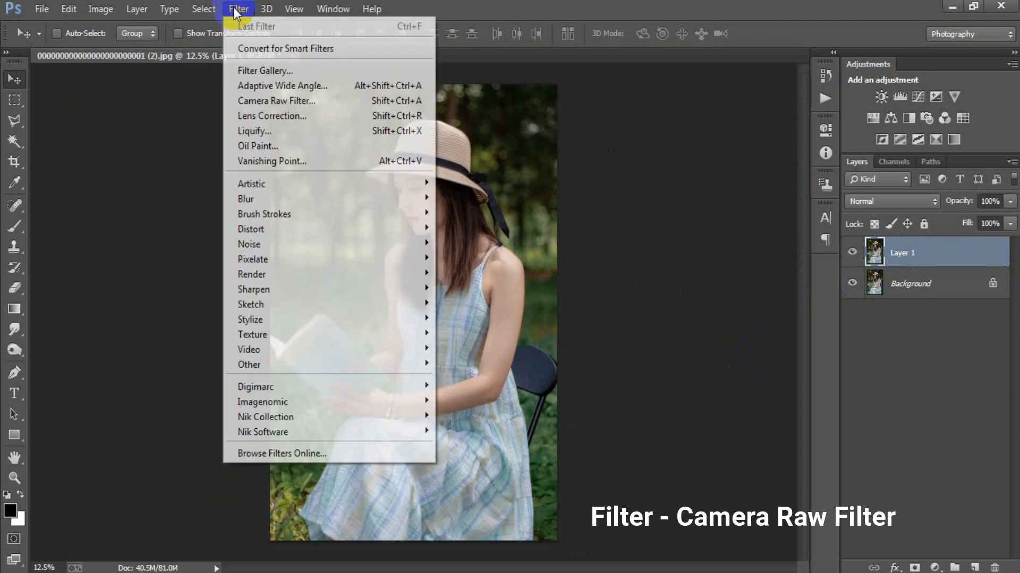
- Open the Camera Raw Filter on Layer 1 and set Exposure to +0.35, Contrast to -46 and Highlights to -100
click(278, 98)
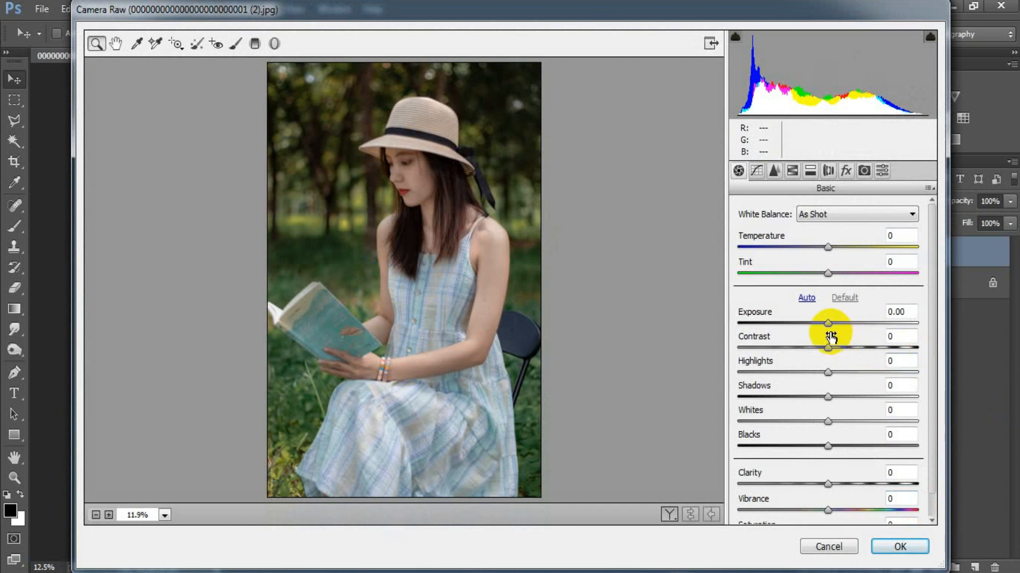
drag(827, 323, 784, 352)
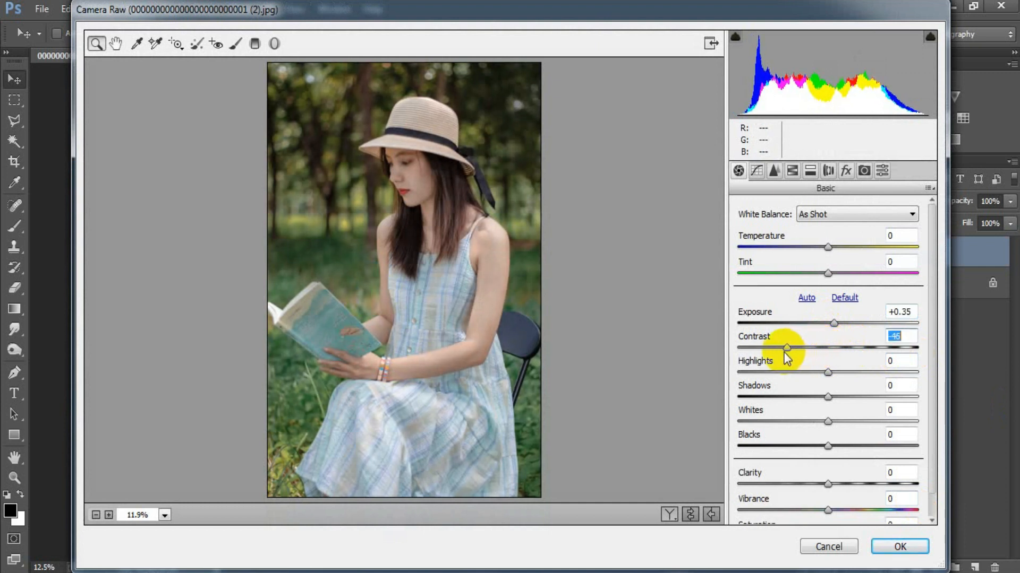
click(827, 372)
drag(827, 371, 727, 376)
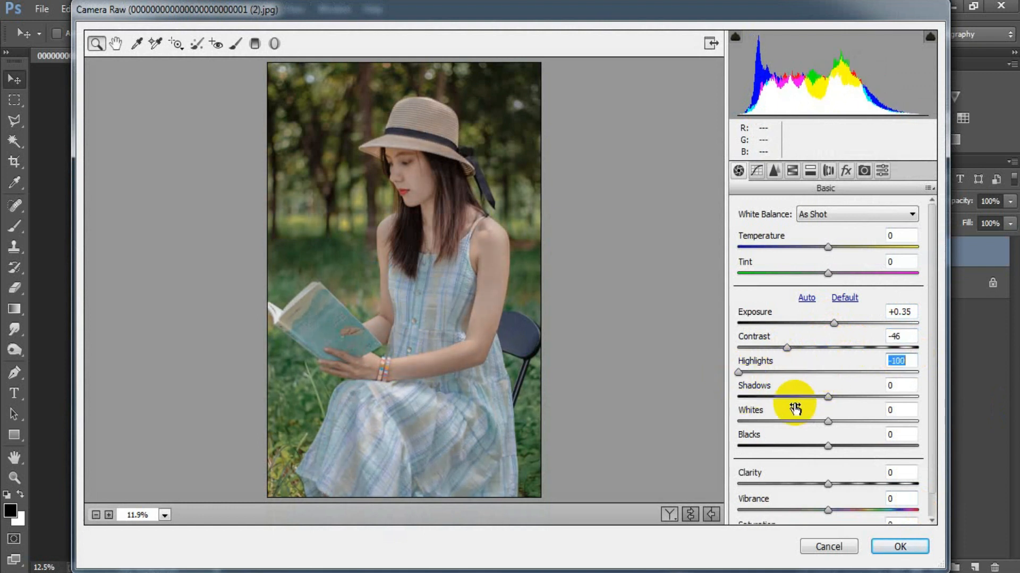
- Set the basic tones to Shadows +70, Whites -70 and Blacks +63
drag(827, 397, 888, 398)
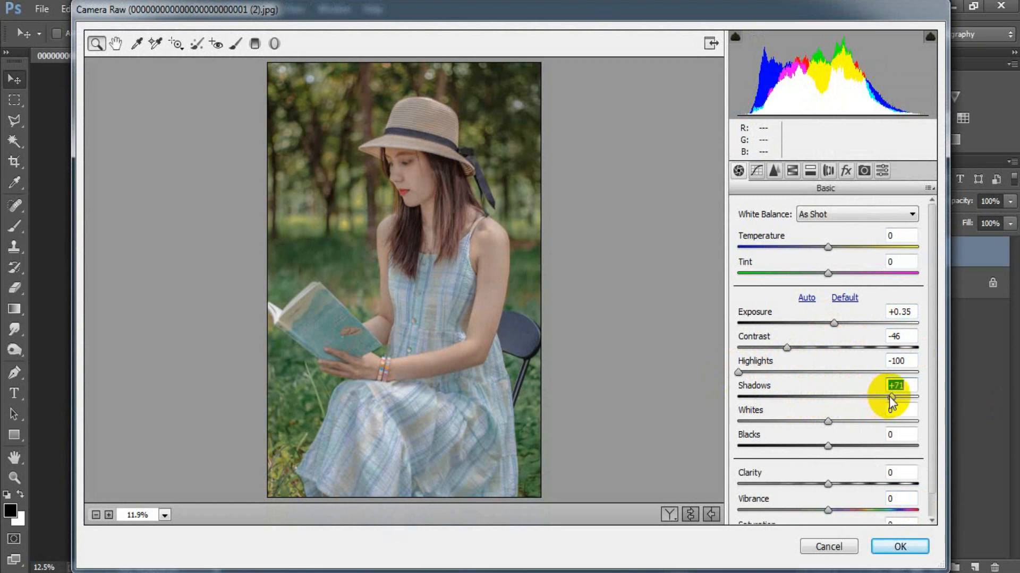
drag(889, 397, 889, 397)
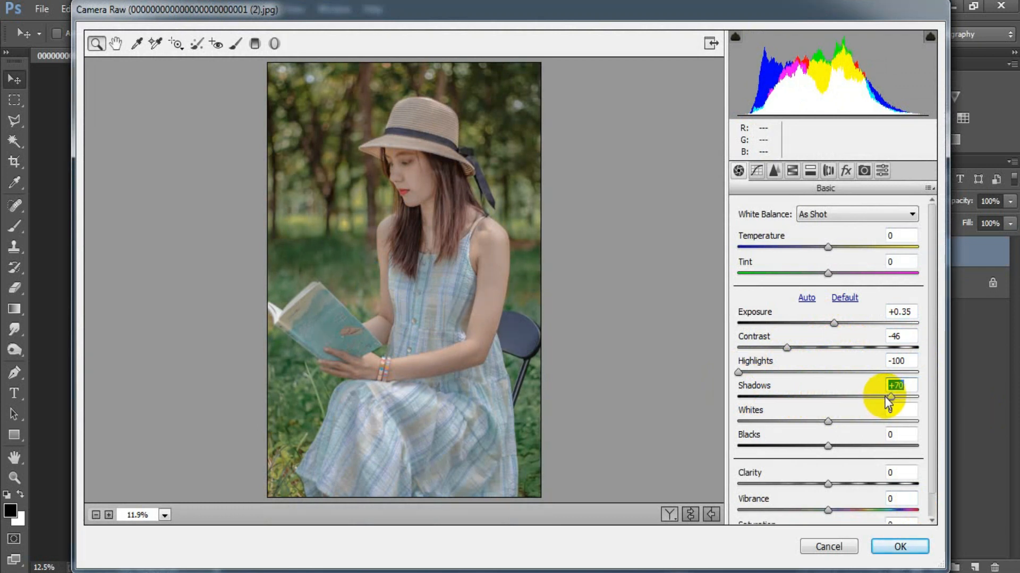
drag(828, 423, 770, 421)
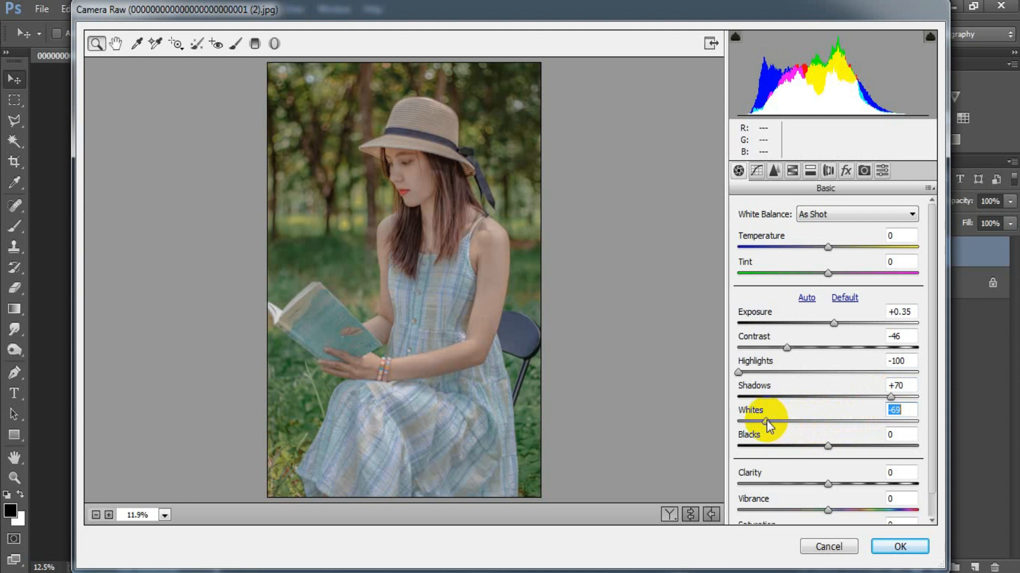
drag(767, 420, 766, 420)
drag(826, 444, 882, 438)
- Set Clarity to +36, Vibrance to +16 and Saturation to +17 in the basic adjustments
drag(828, 484, 858, 484)
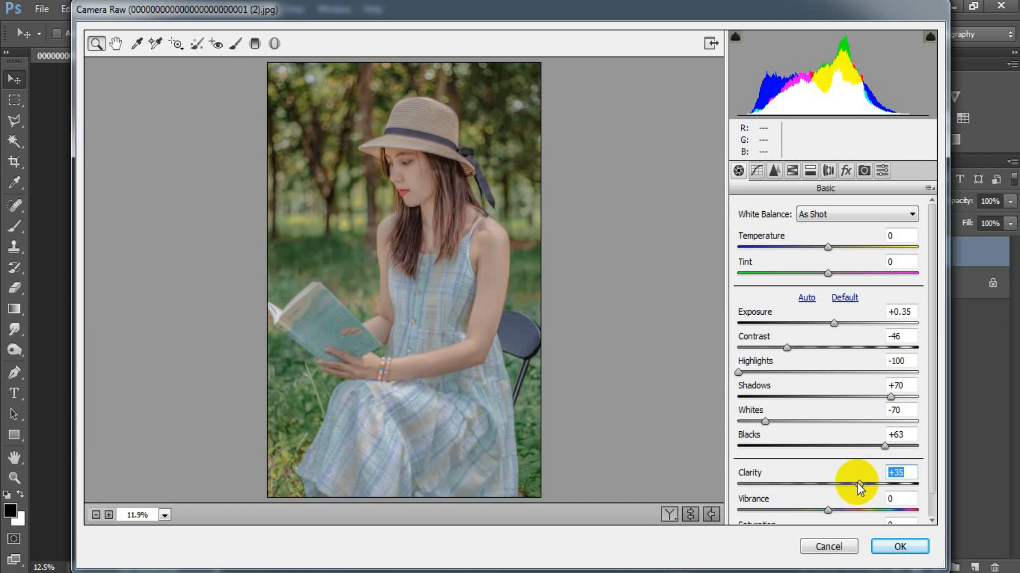
scroll(932, 496, down, 1)
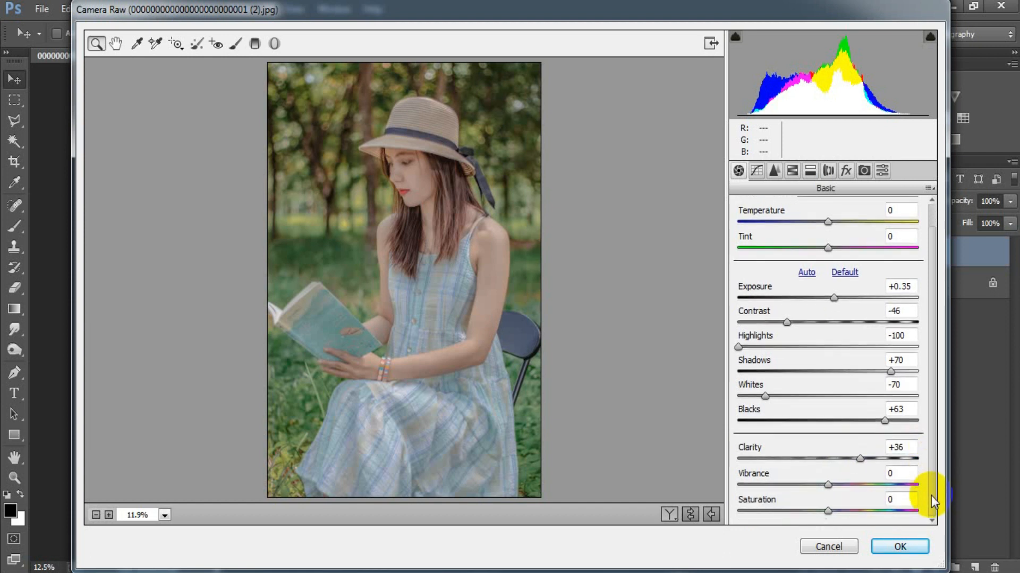
drag(828, 485, 842, 487)
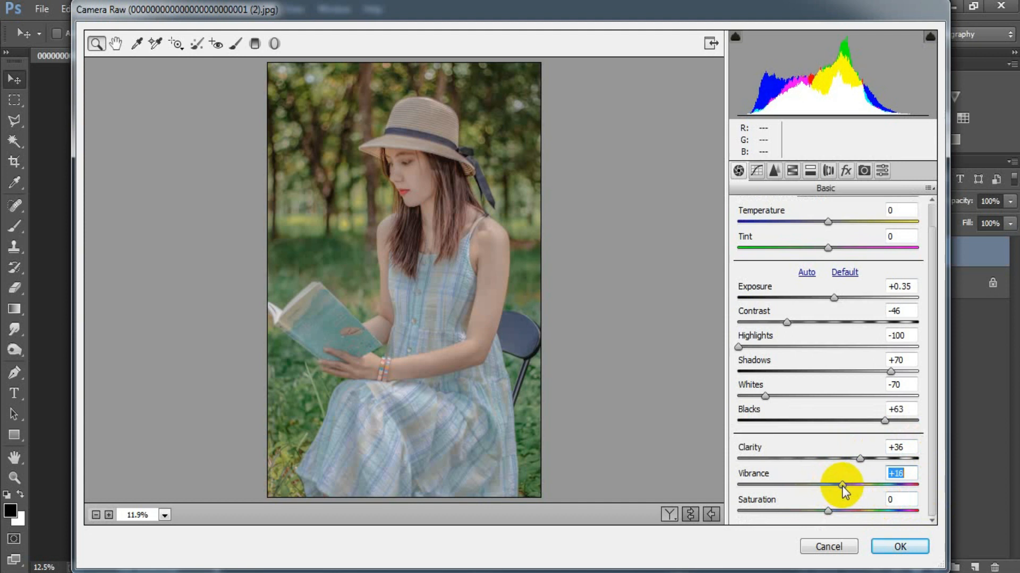
drag(827, 511, 843, 512)
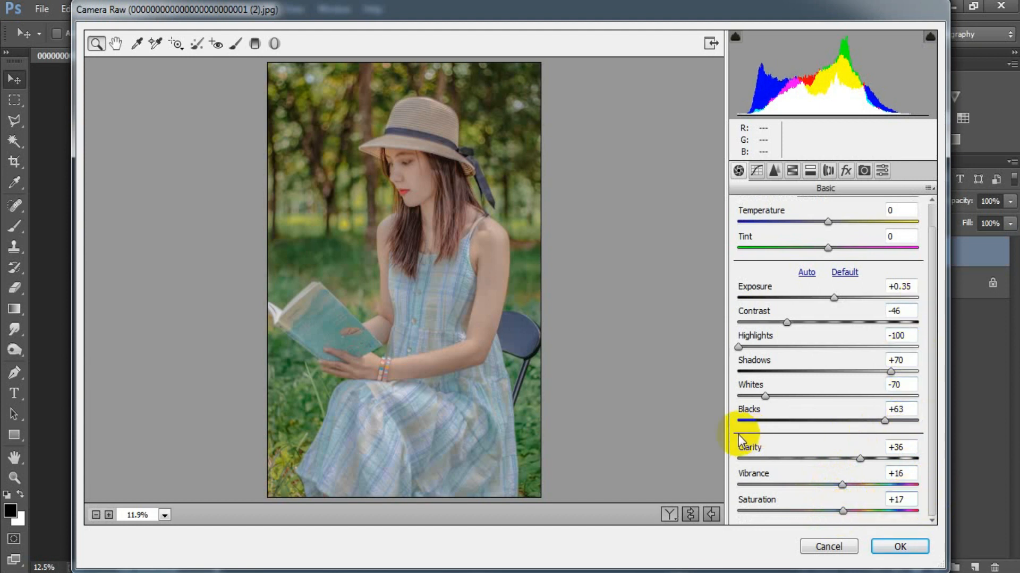
- Set the sharpening Amount to 12 and the noise reduction to Luminance 14 and Color 24
click(775, 170)
drag(738, 234, 751, 240)
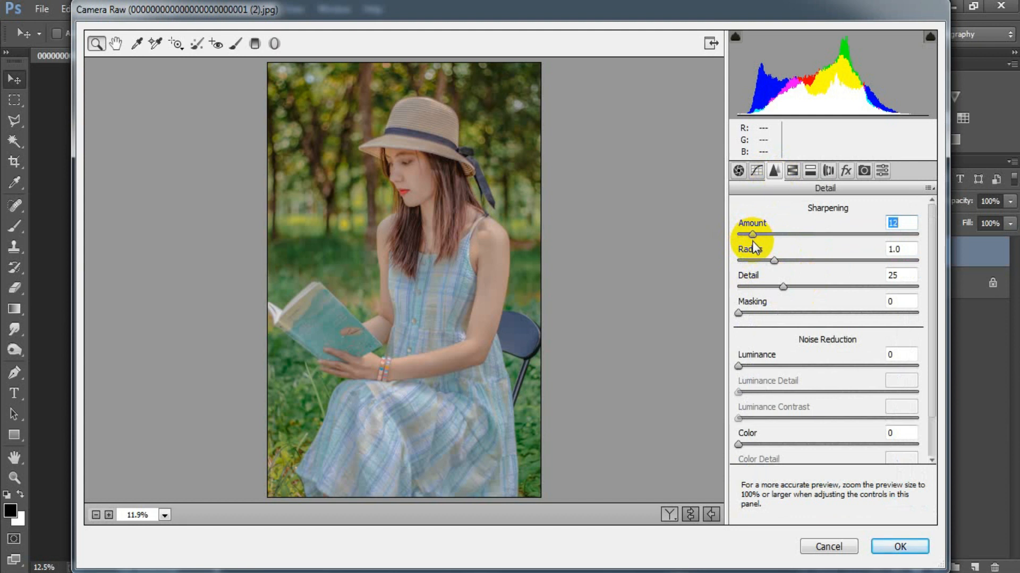
drag(738, 366, 759, 368)
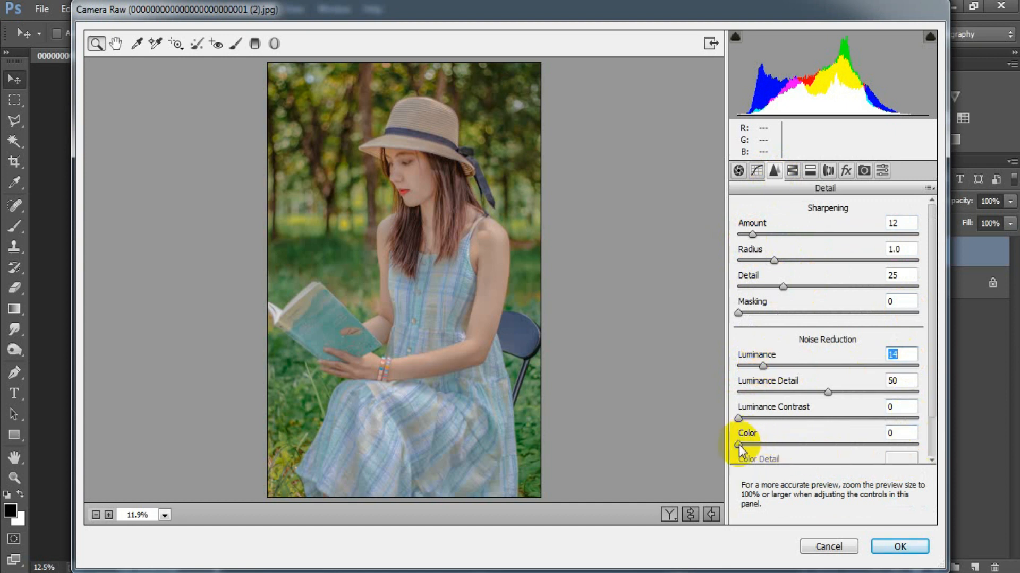
drag(738, 445, 782, 440)
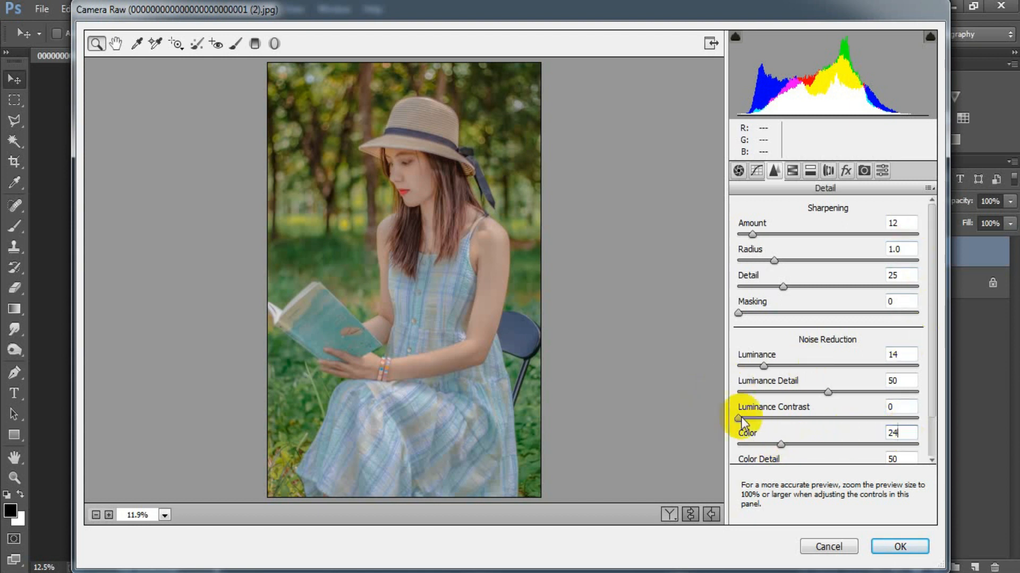
- Shift the HSL hues to Reds +19, Oranges +8, Yellows -50 and Greens -13
click(791, 171)
click(744, 233)
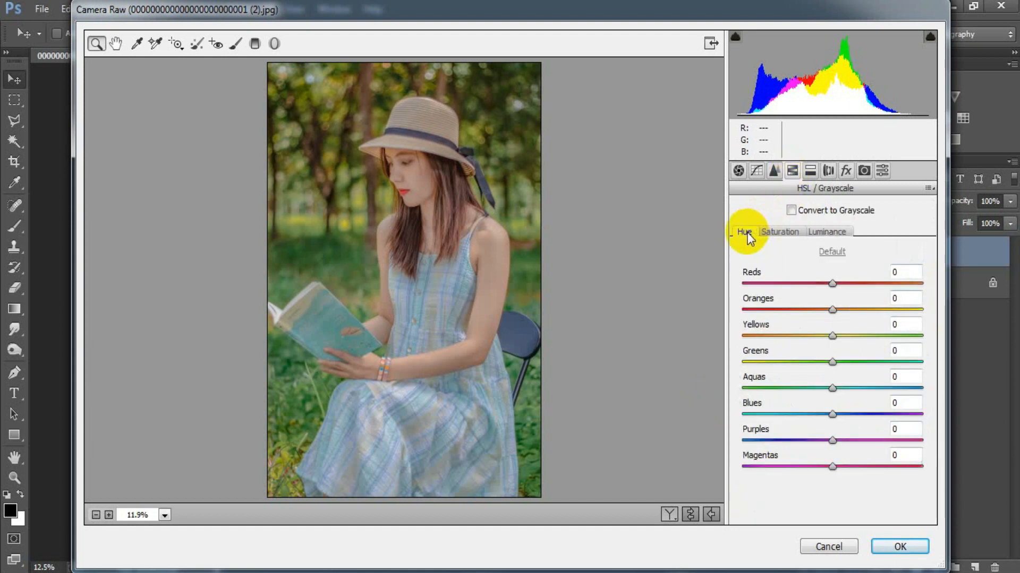
drag(831, 286, 838, 311)
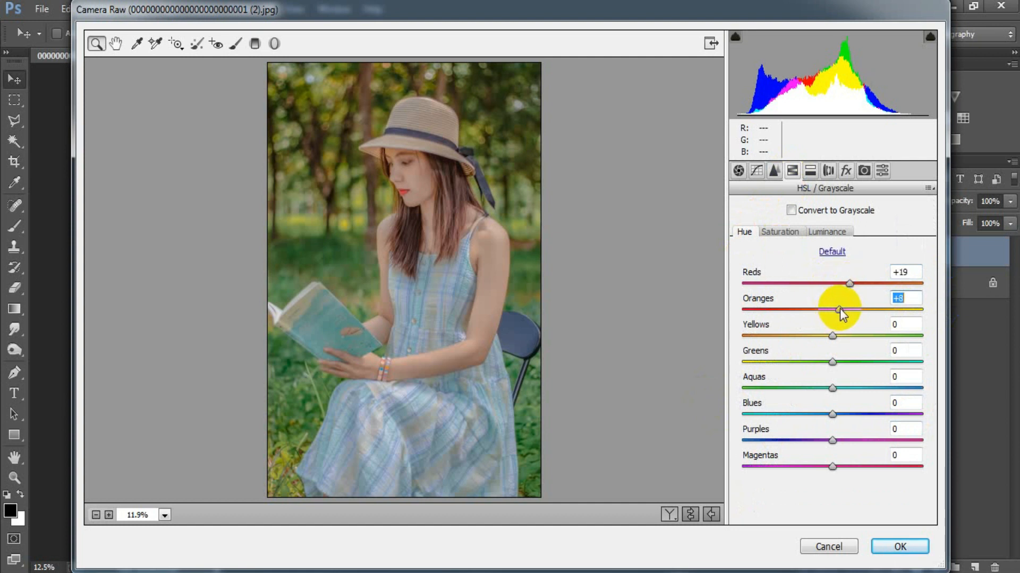
drag(833, 336, 792, 336)
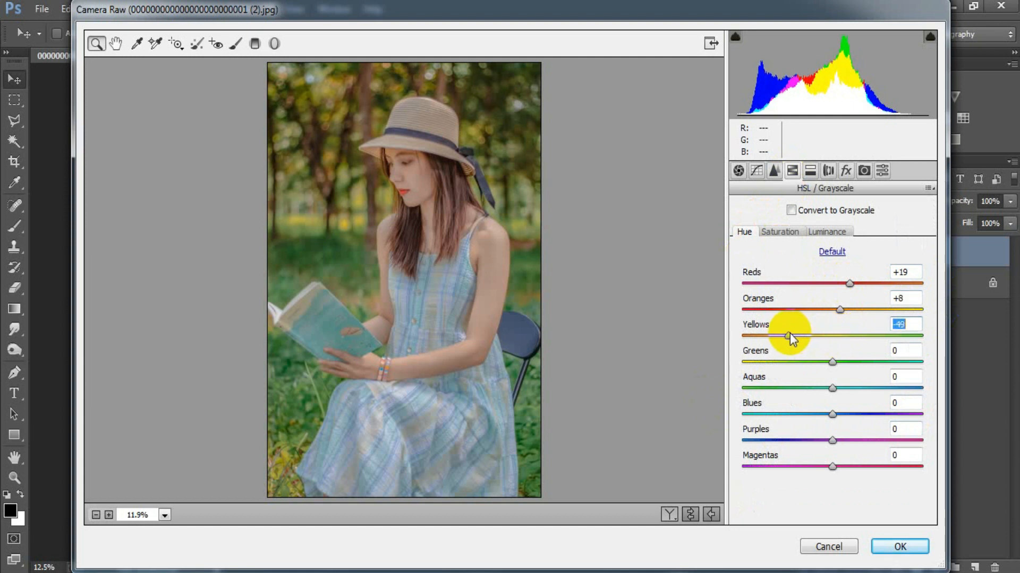
drag(789, 333, 788, 332)
drag(788, 333, 789, 334)
drag(831, 363, 821, 366)
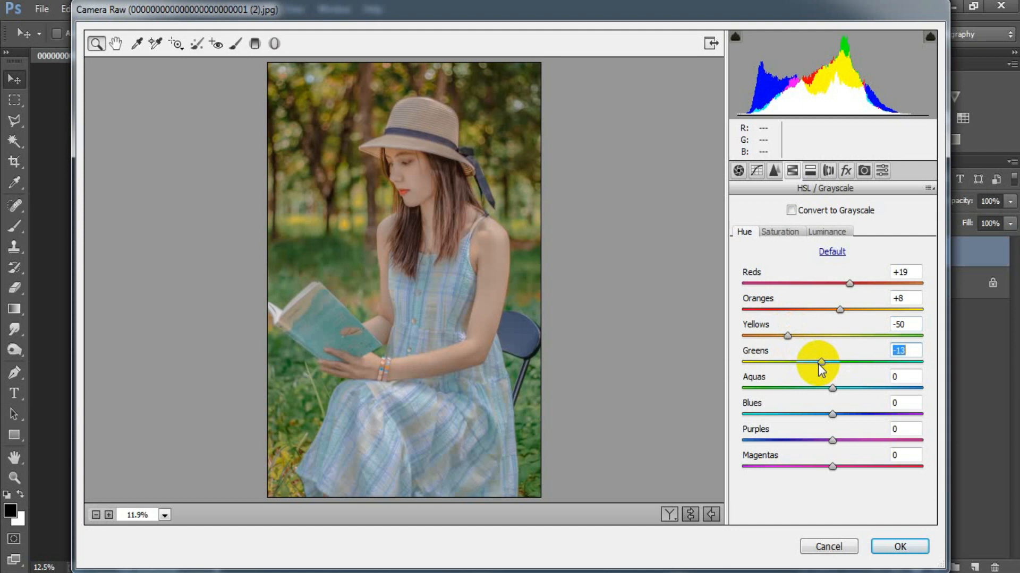
- Shift the remaining HSL hues to Aquas +71, Blues -53, Purples -36 and Magentas +72
drag(832, 387, 890, 387)
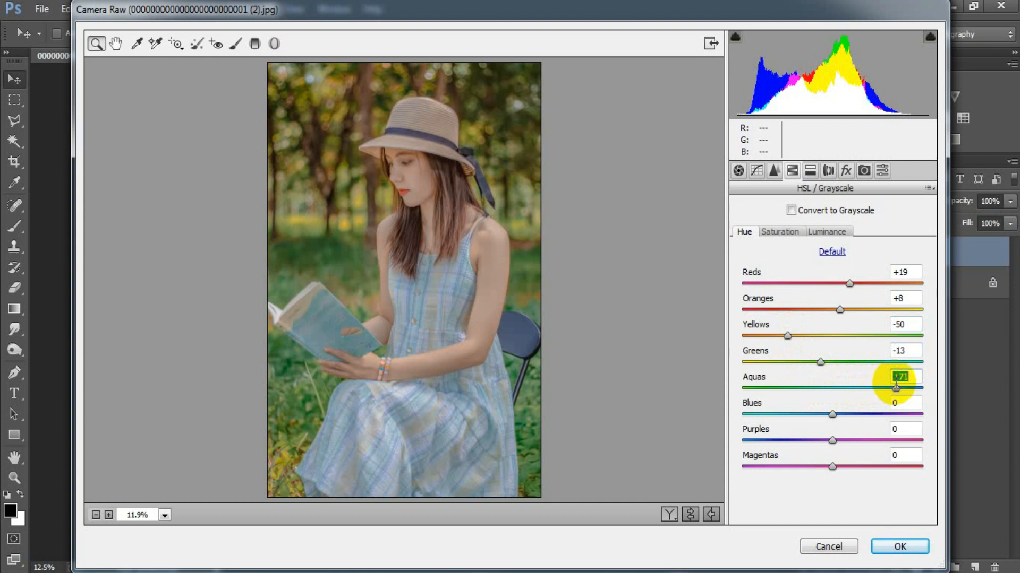
drag(843, 412, 790, 414)
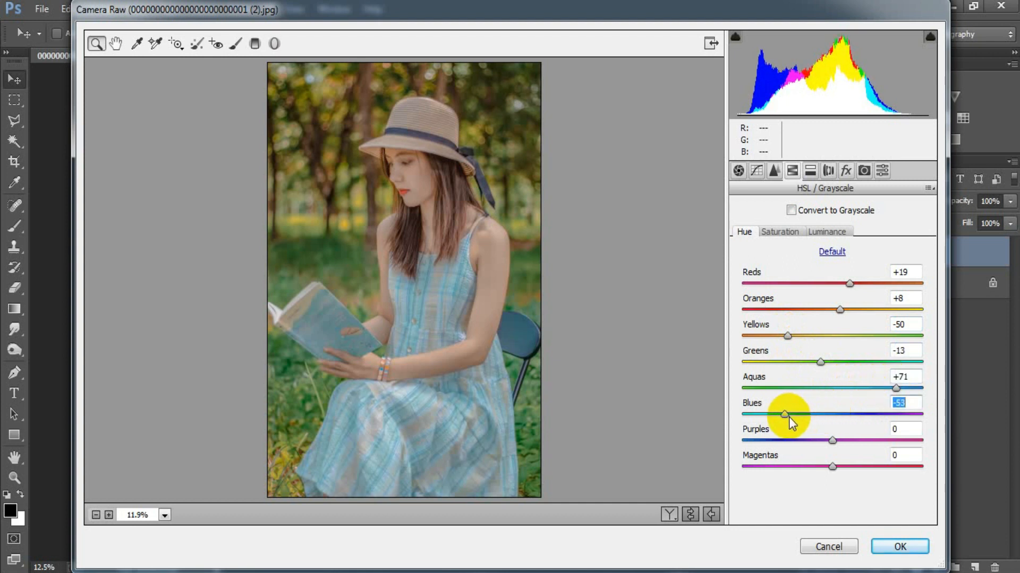
drag(832, 442, 803, 449)
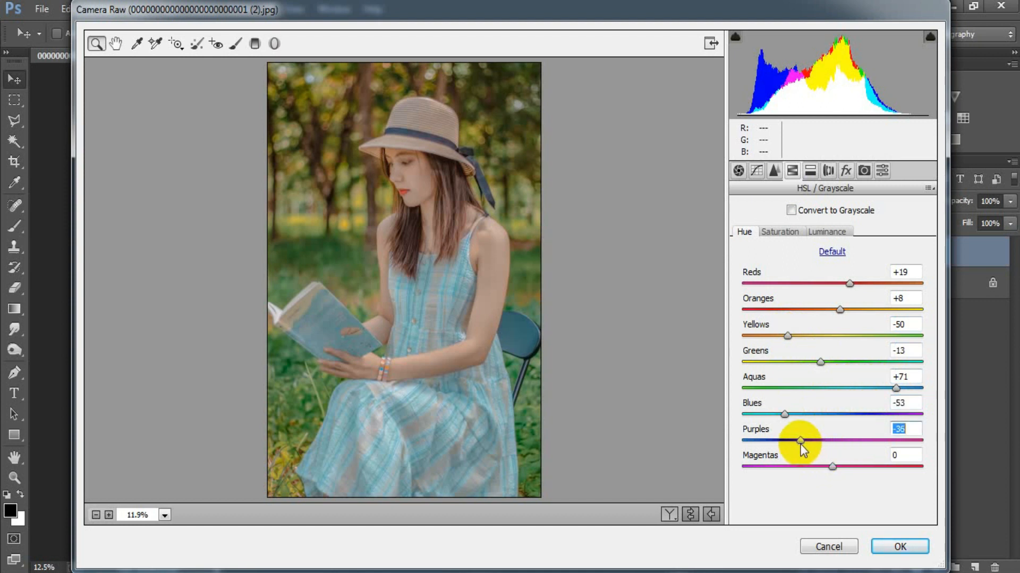
drag(832, 467, 852, 467)
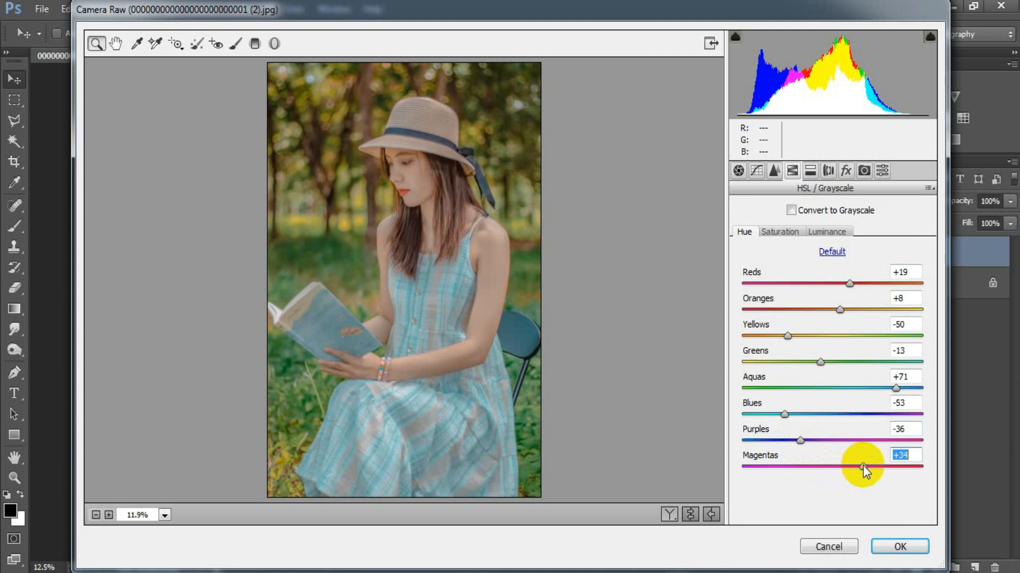
drag(885, 464, 895, 464)
click(916, 455)
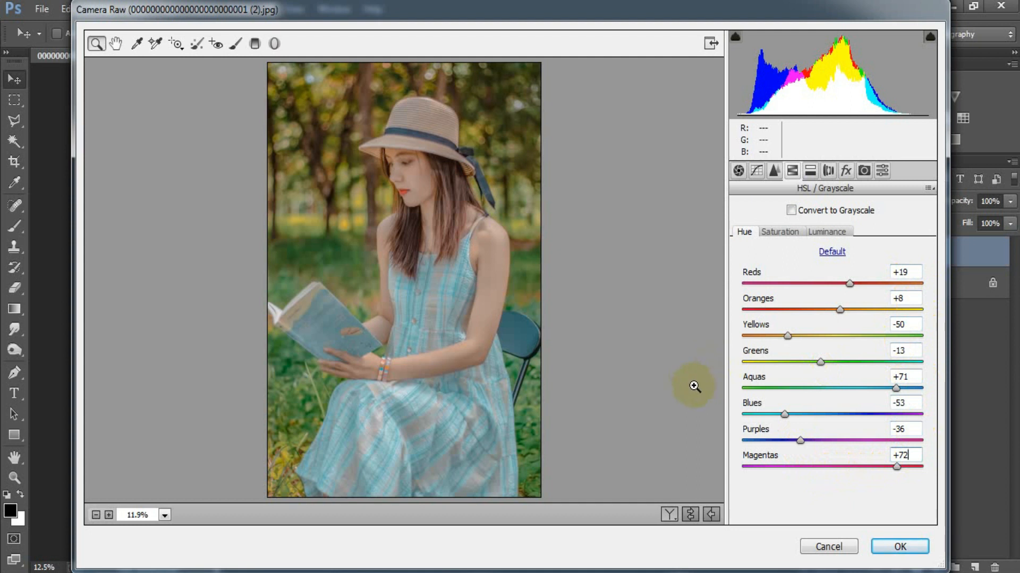
- Set the HSL saturation to Reds +50, Oranges +20, Yellows +48 and Greens -58
click(779, 232)
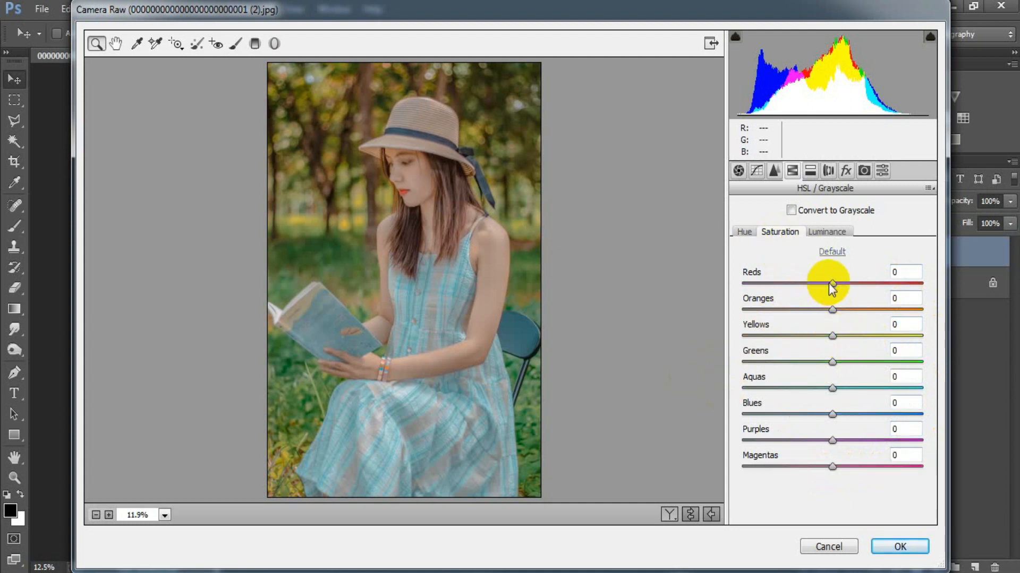
drag(832, 284, 877, 288)
drag(831, 312, 852, 319)
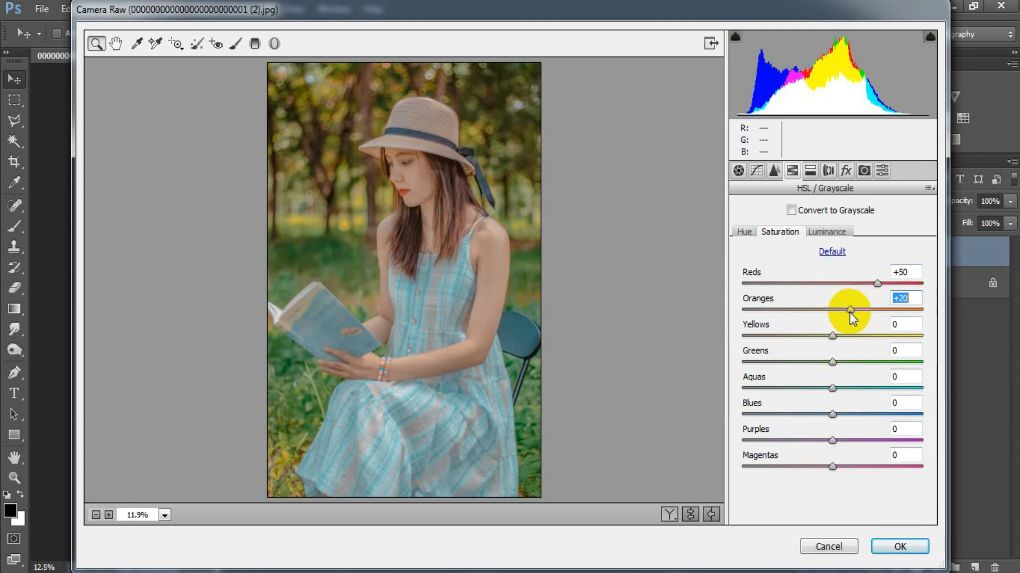
drag(834, 340, 778, 363)
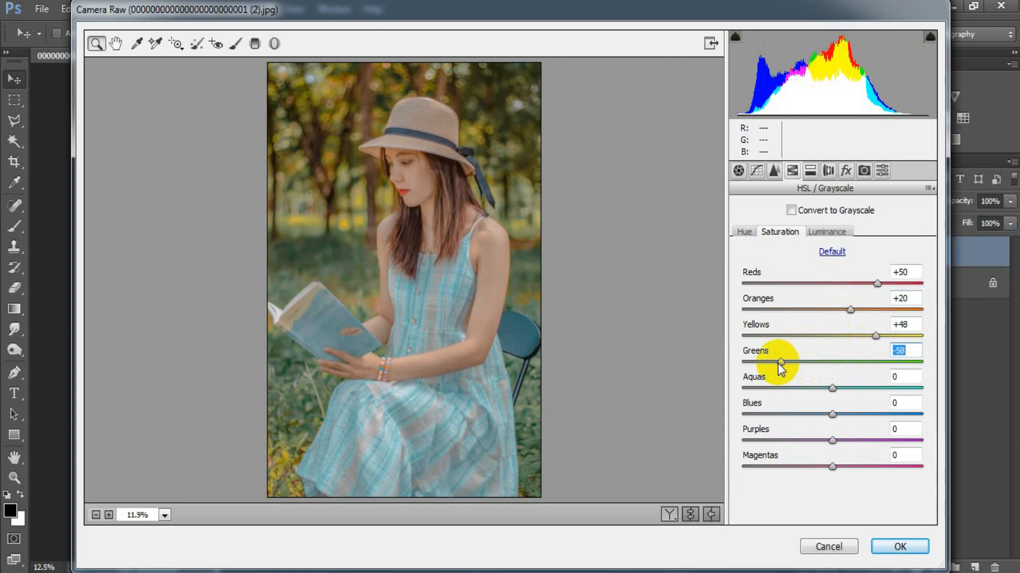
- Set the HSL saturation to Aquas -30, Blues -2, Purples -100 and Magentas -39
drag(832, 388, 742, 442)
drag(832, 467, 795, 469)
click(902, 455)
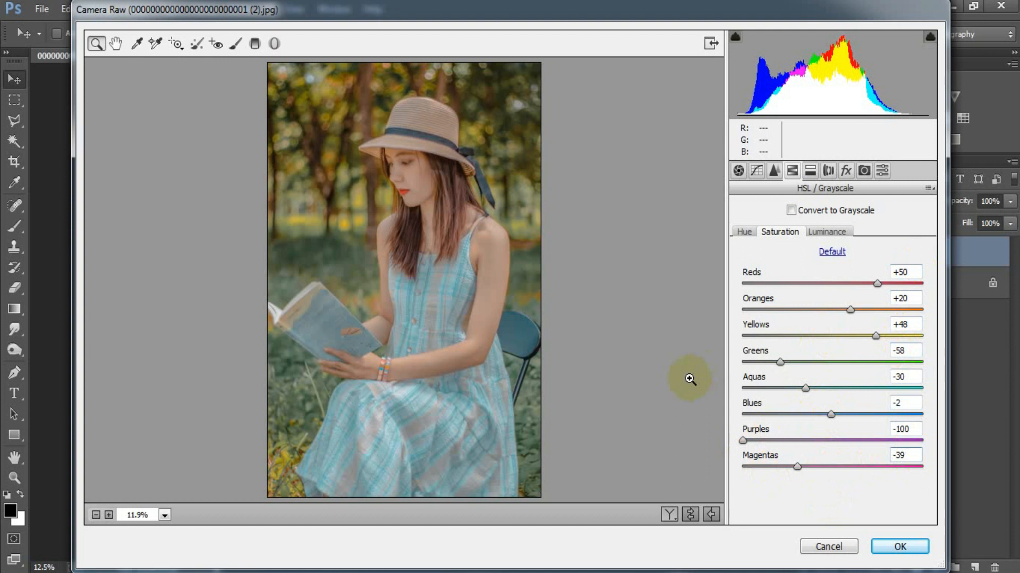
- Set the HSL luminance to Reds -13, Oranges +19, Yellows +34, Greens +62, Aquas -52 and Blues +15
click(828, 232)
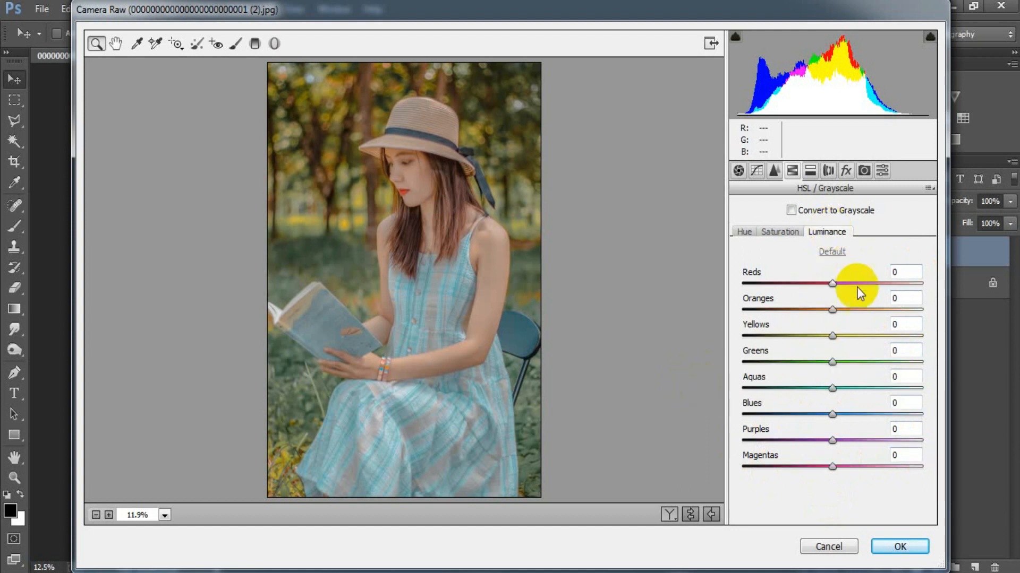
drag(832, 283, 886, 361)
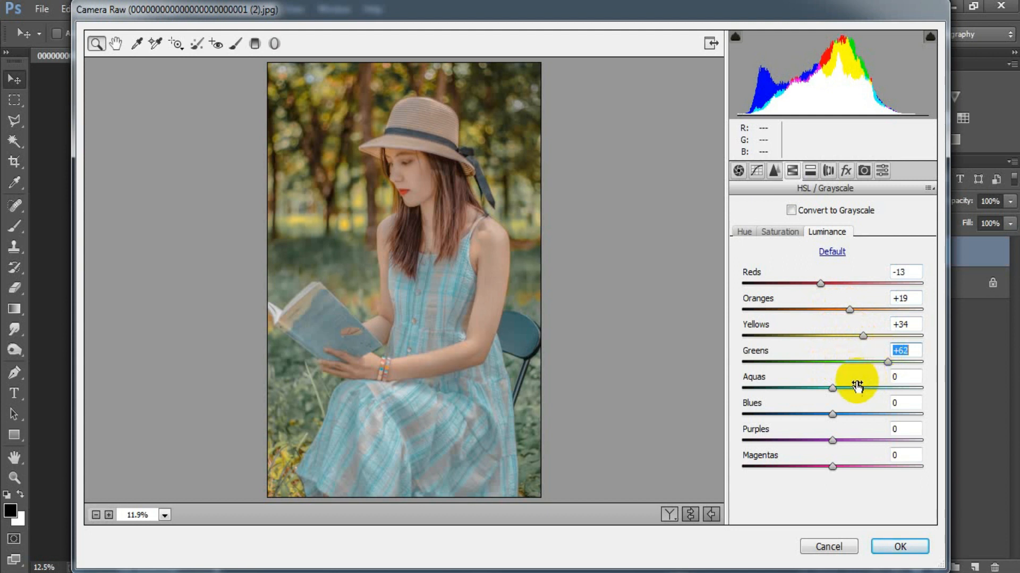
drag(833, 389, 788, 389)
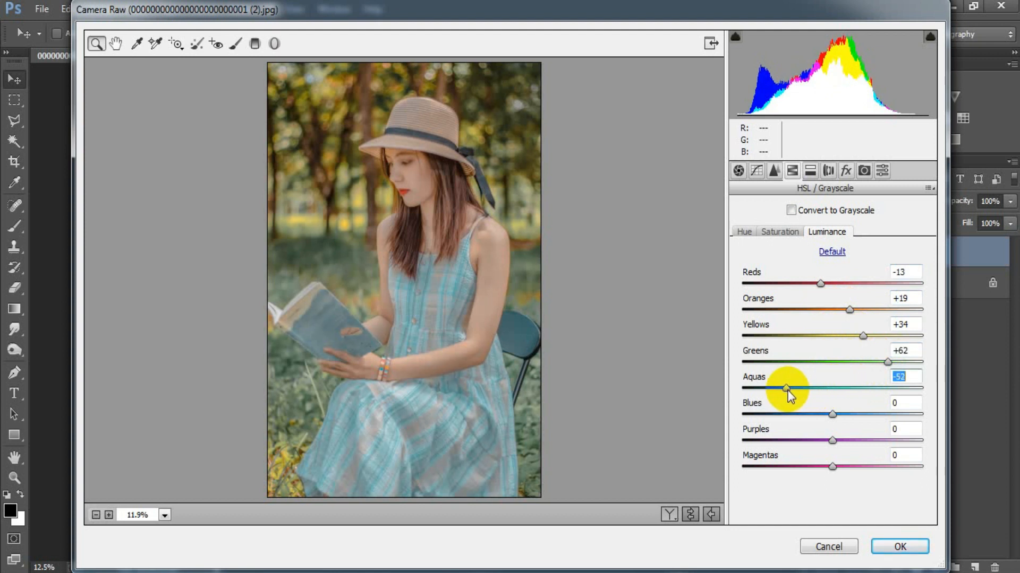
drag(832, 415, 844, 416)
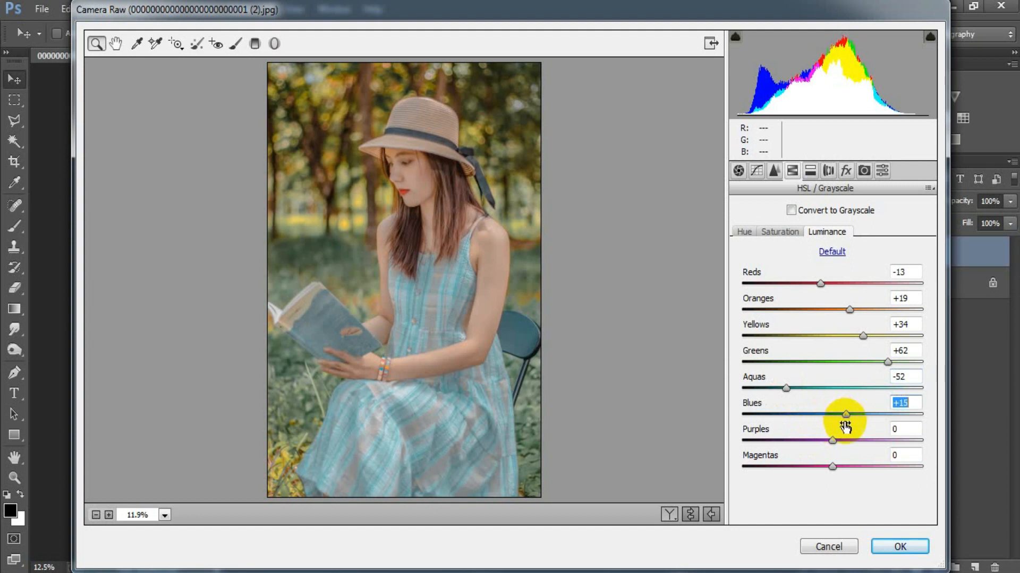
- Set the HSL luminance of Purples to +40 and of Magentas to -25
drag(835, 447, 868, 440)
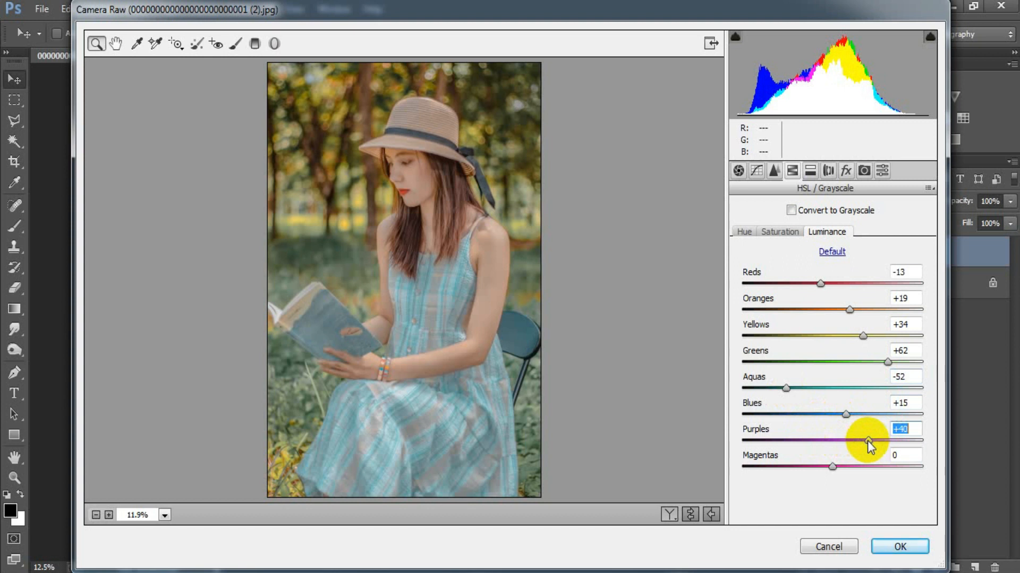
drag(831, 467, 814, 469)
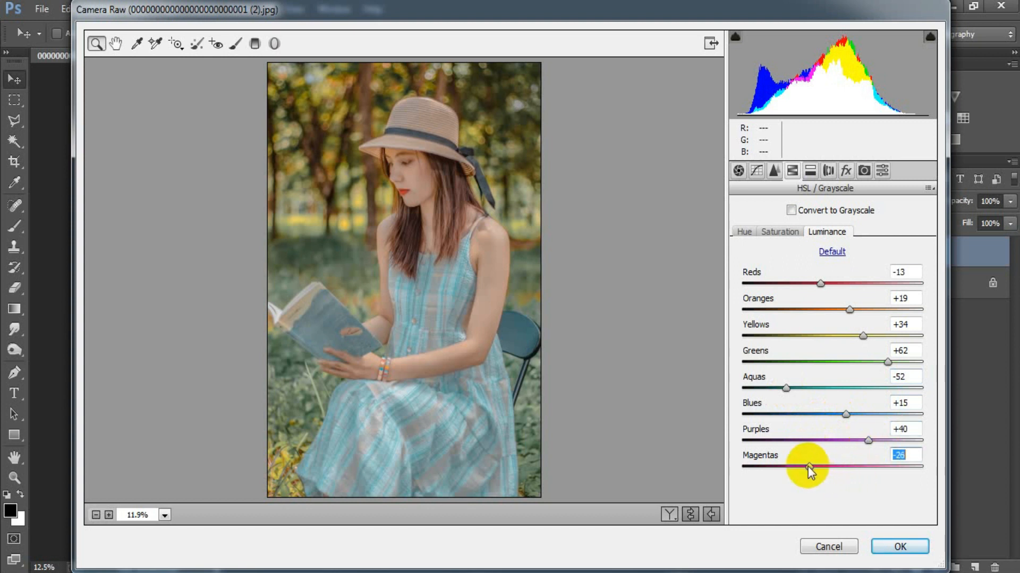
drag(808, 466, 808, 466)
click(907, 454)
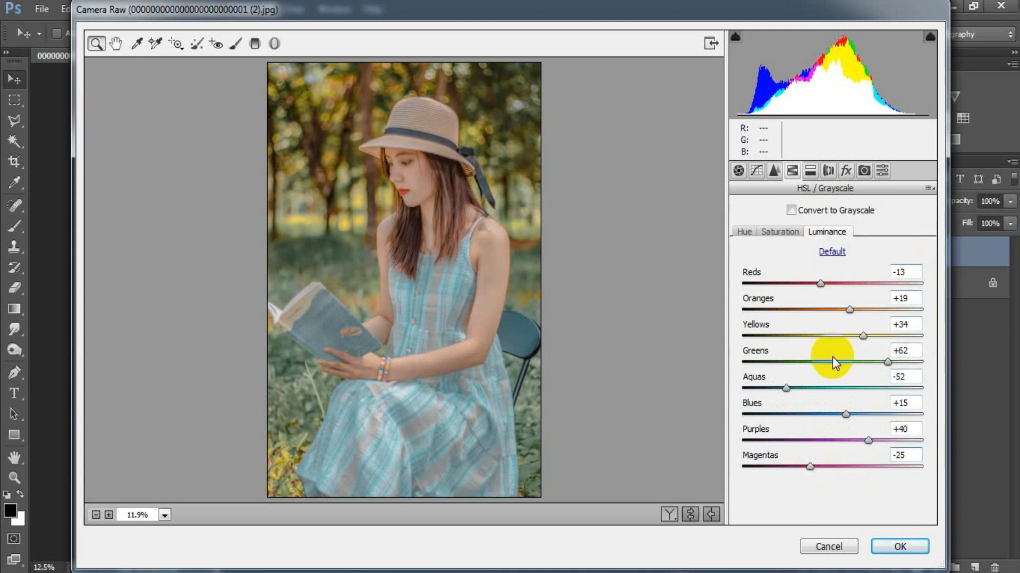
- Add a post-crop vignette with an Amount of -16 in the effects settings
click(846, 171)
drag(833, 375, 821, 381)
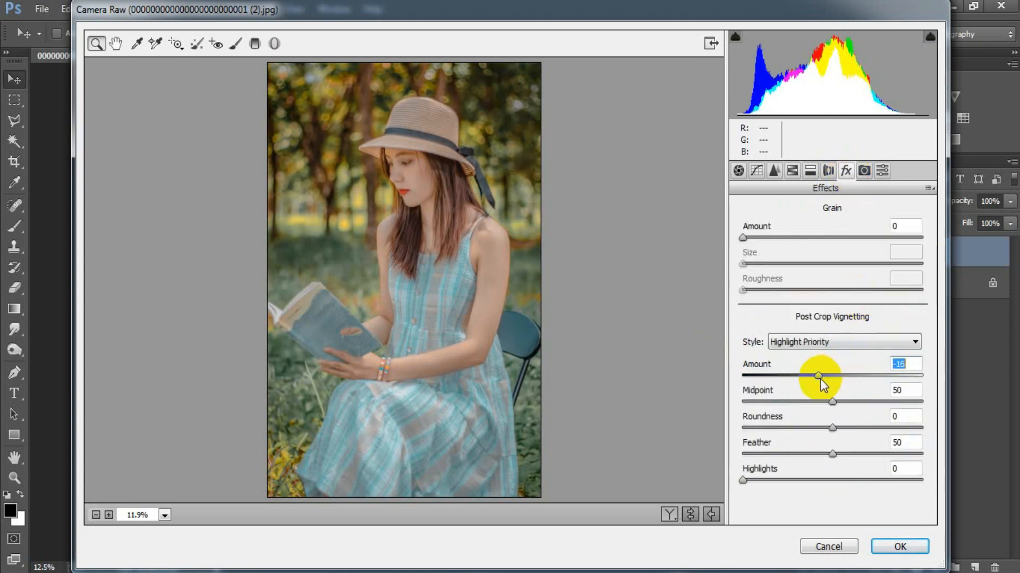
click(903, 364)
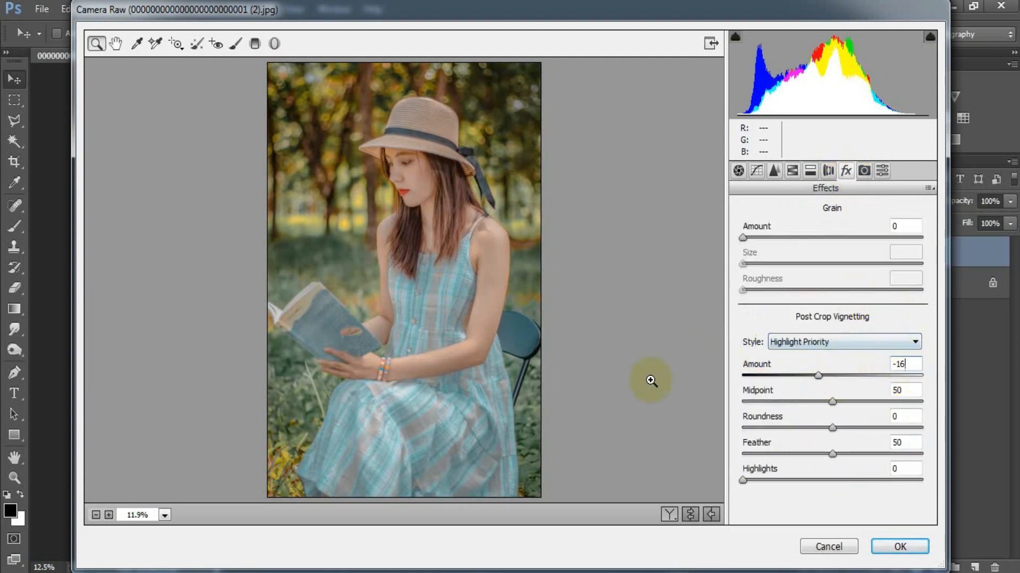
- Compare the portrait before and after grading side by side and apply the Camera Raw Filter to Layer 1
click(689, 515)
click(688, 514)
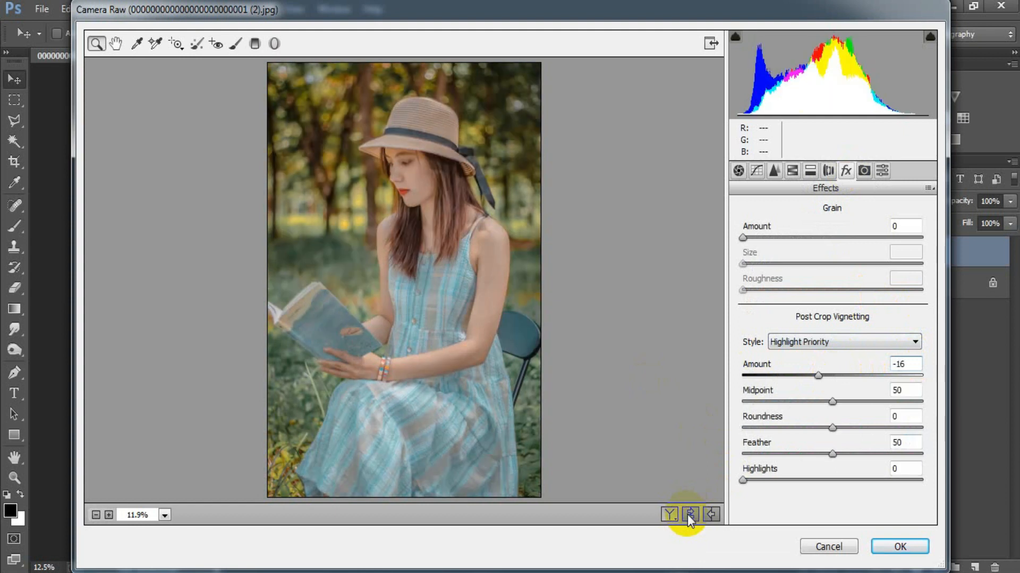
click(672, 516)
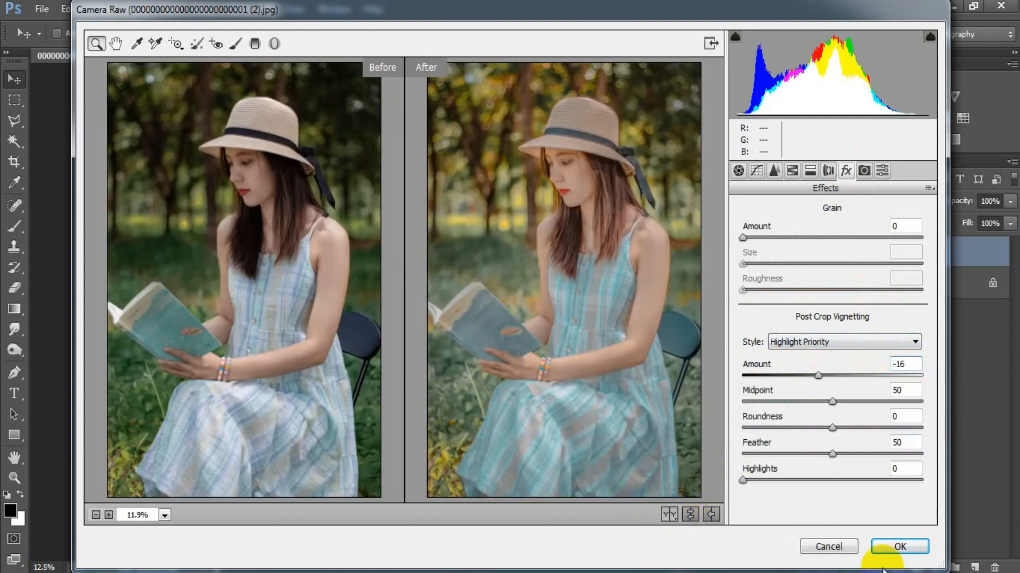
click(898, 547)
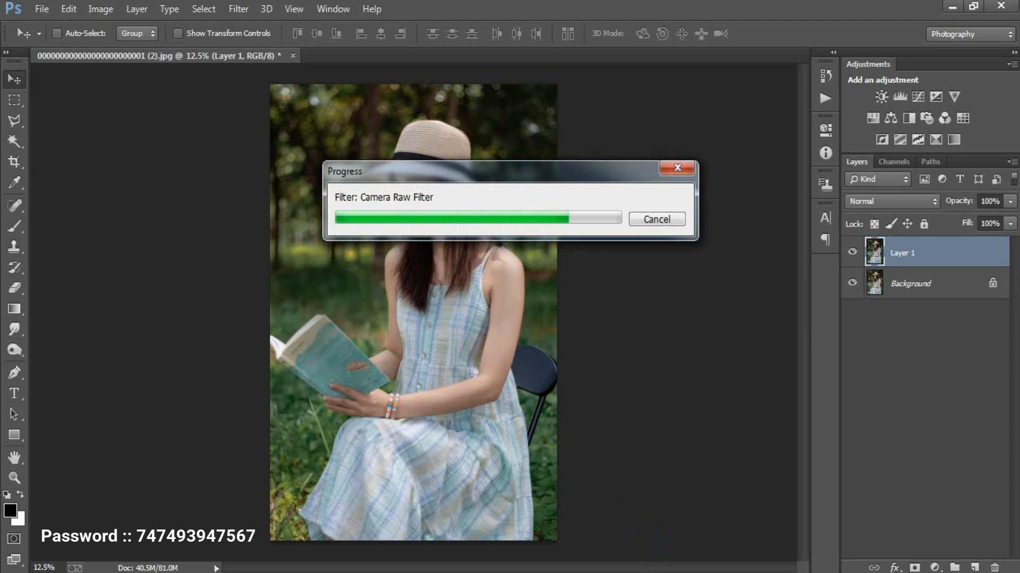
- Compare the graded Layer 1 with the original in the (2).jpg and (7).jpg images by toggling its visibility
click(853, 253)
click(851, 250)
click(378, 53)
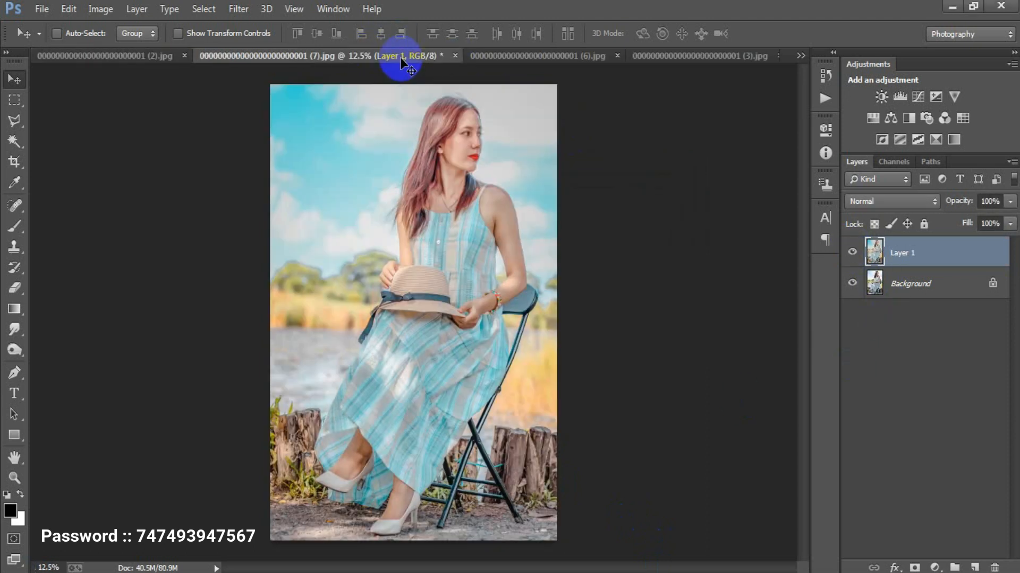
click(852, 251)
click(852, 252)
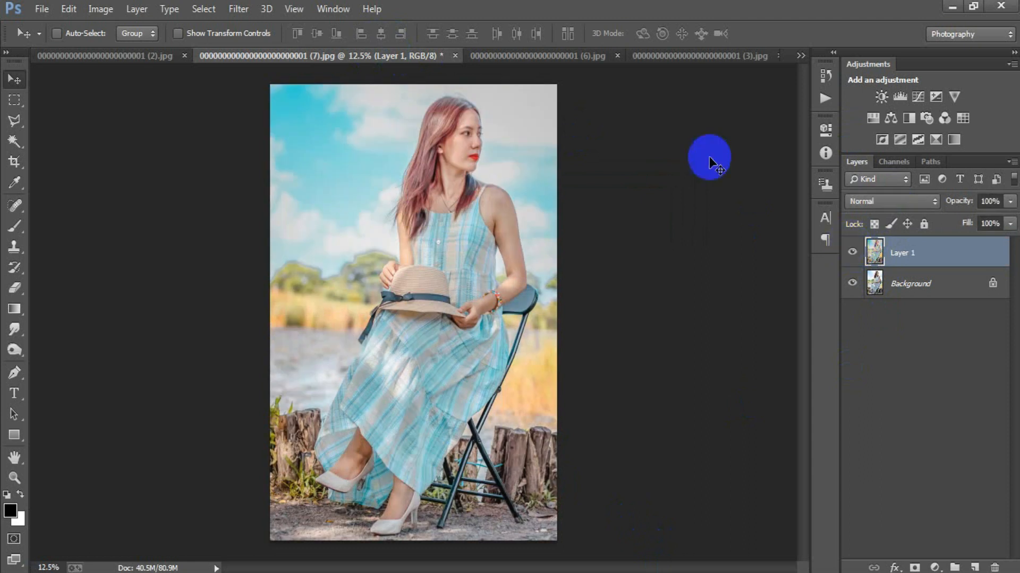
- Toggle Layer 1's visibility in the (6).jpg and (3).jpg images to compare each grade with its original
click(530, 57)
click(851, 253)
click(851, 255)
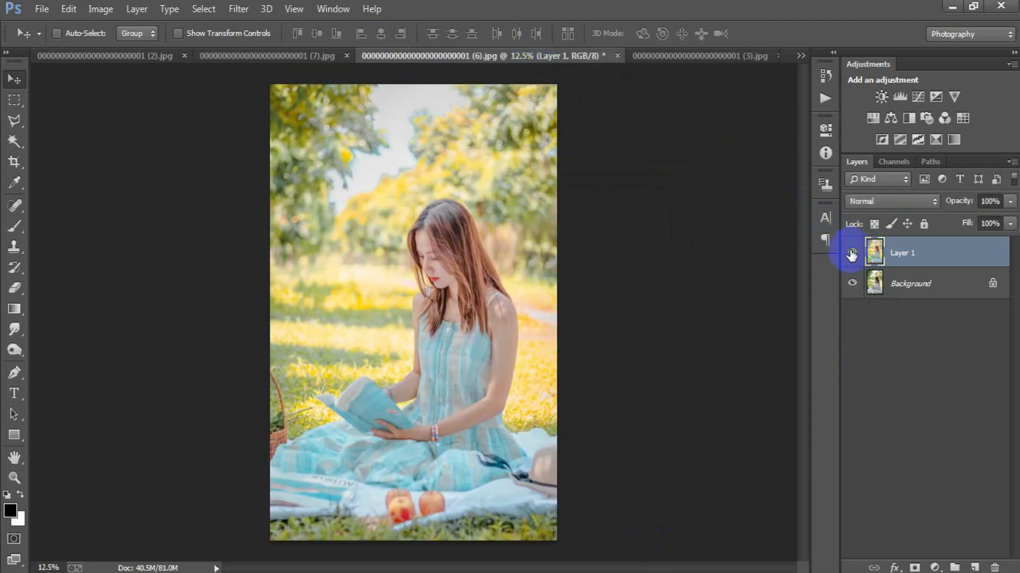
click(688, 60)
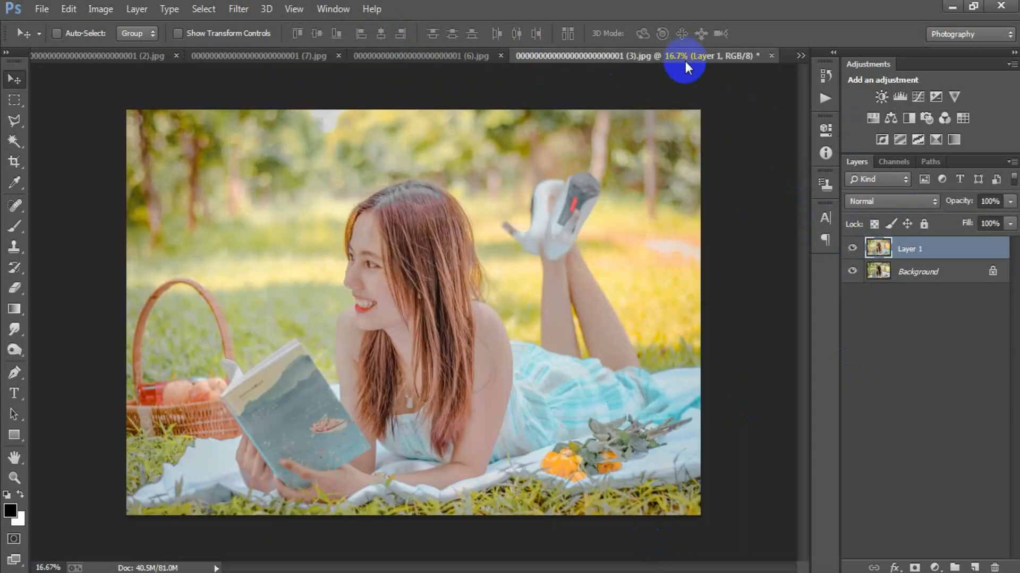
click(852, 249)
click(851, 248)
- Check the grade against the original in (4).jpg and again in (7).jpg by hiding and showing Layer 1
click(800, 55)
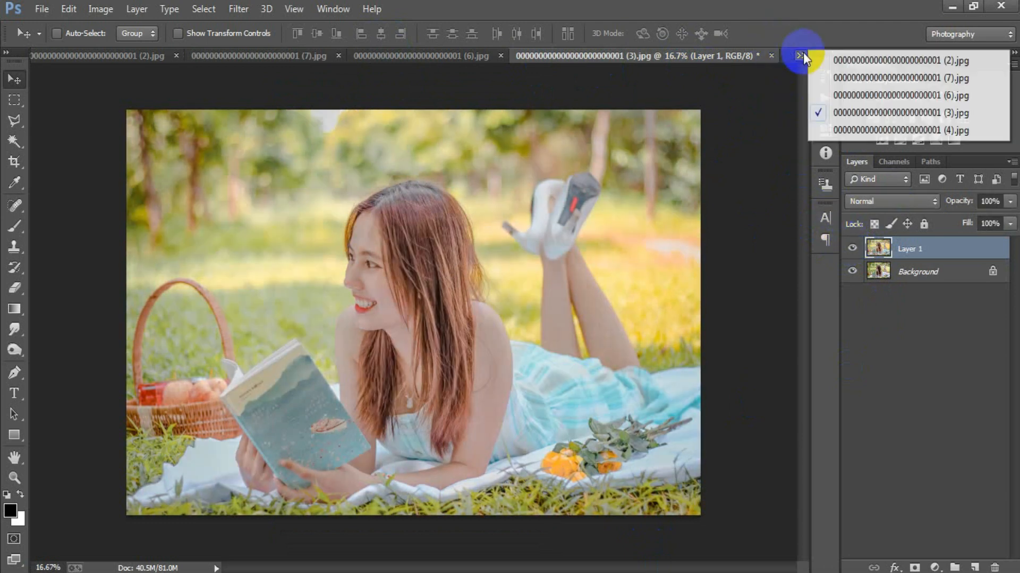
click(831, 129)
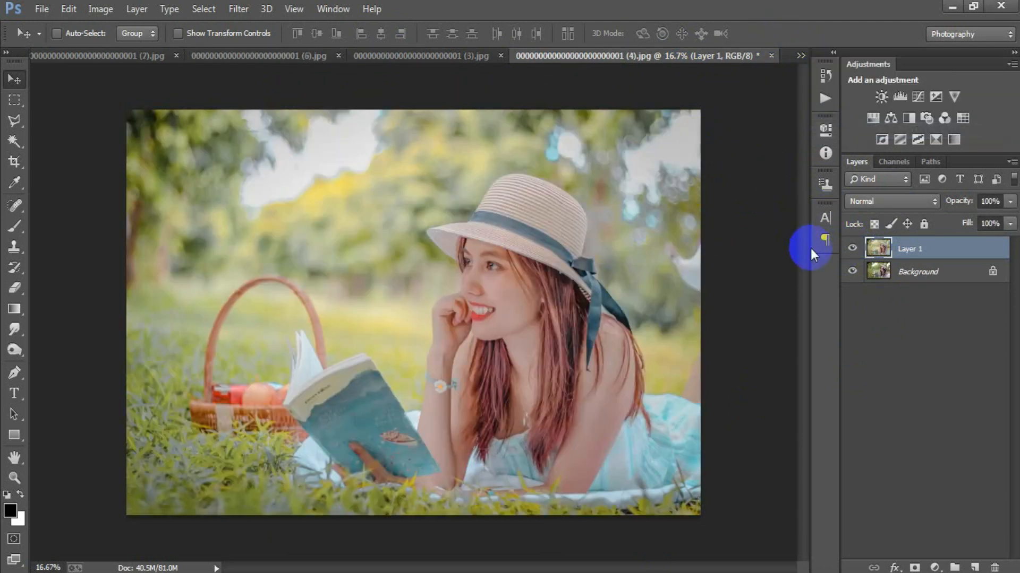
click(852, 250)
click(851, 249)
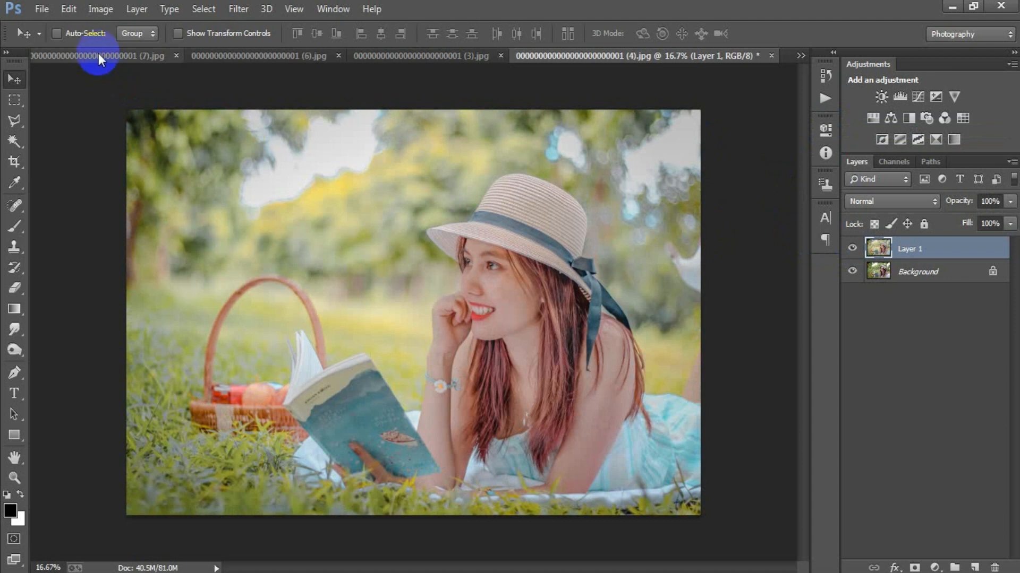
click(98, 55)
click(851, 250)
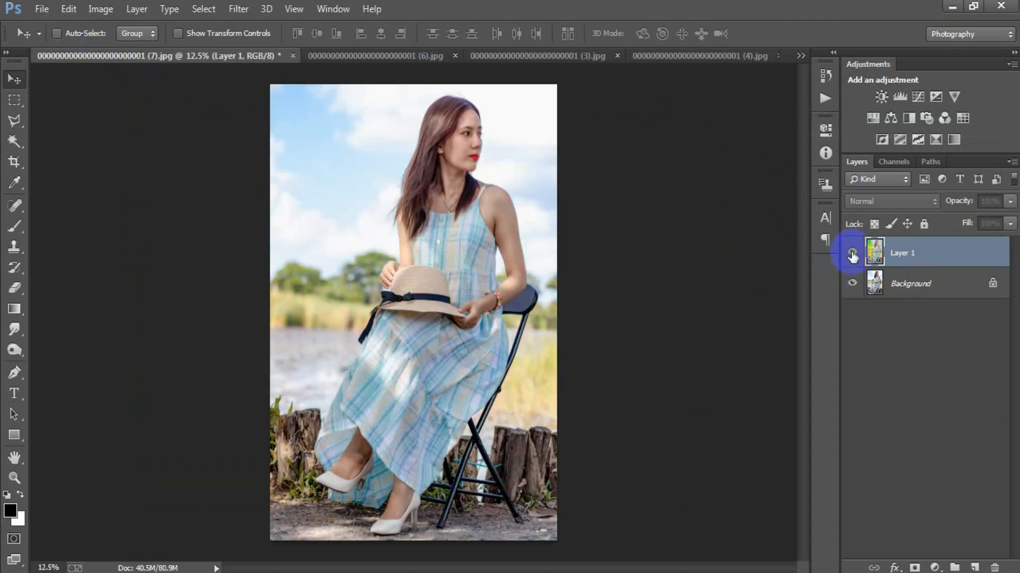
click(851, 250)
- Return to the (2).jpg portrait and hide and show Layer 1 repeatedly to review the finished grade
click(801, 56)
click(871, 62)
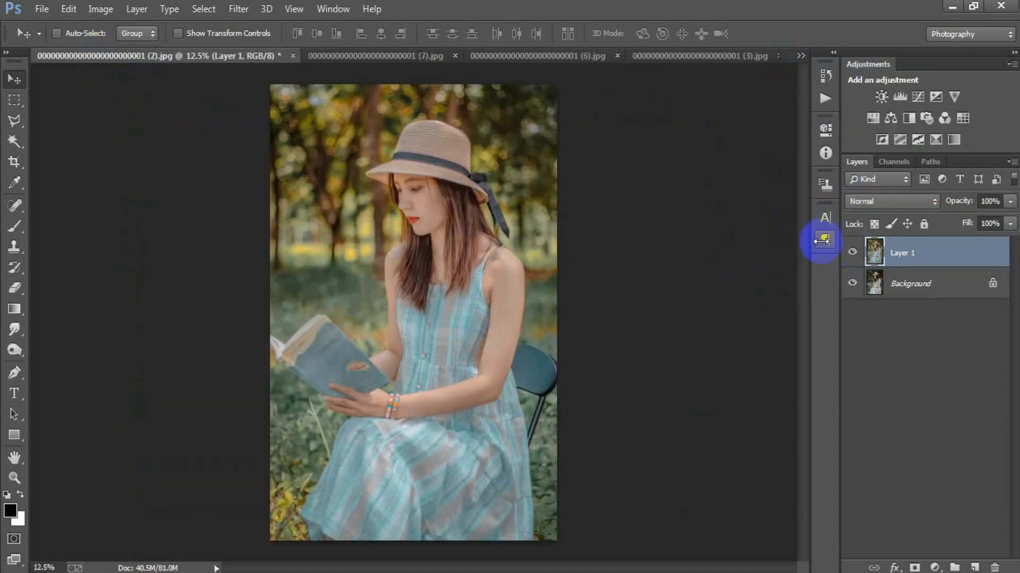
click(851, 253)
click(851, 253)
click(851, 253)
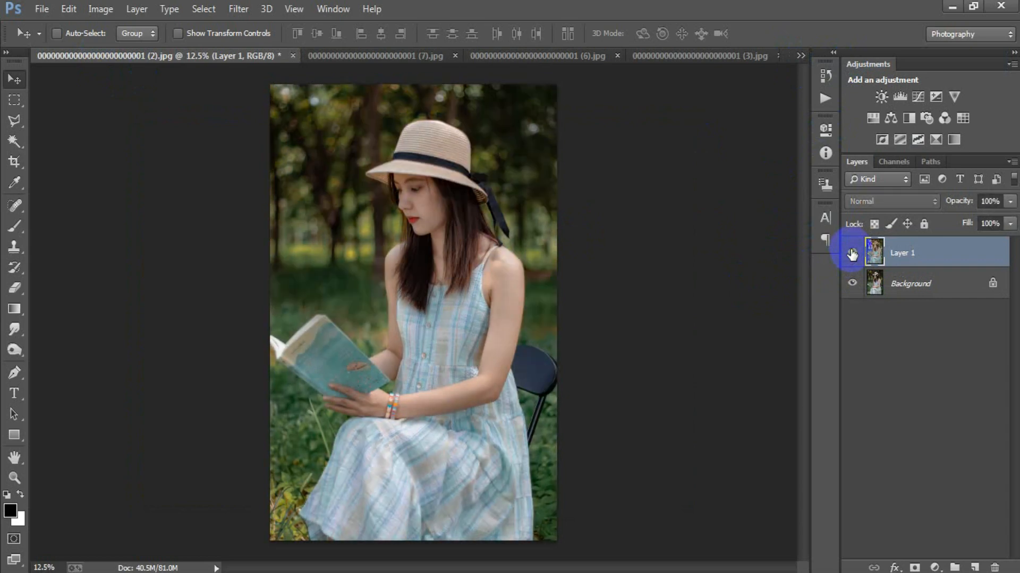
click(851, 253)
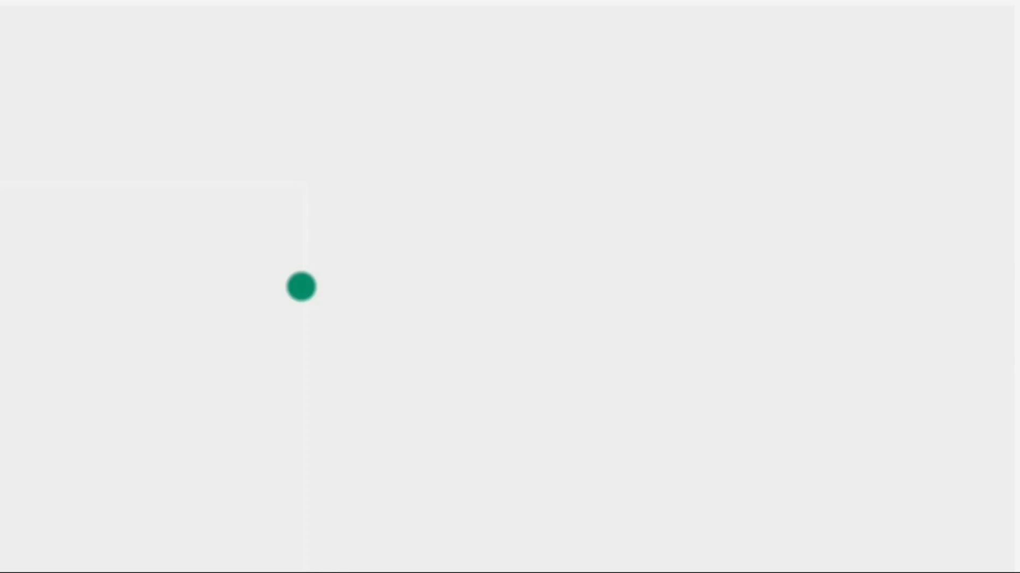